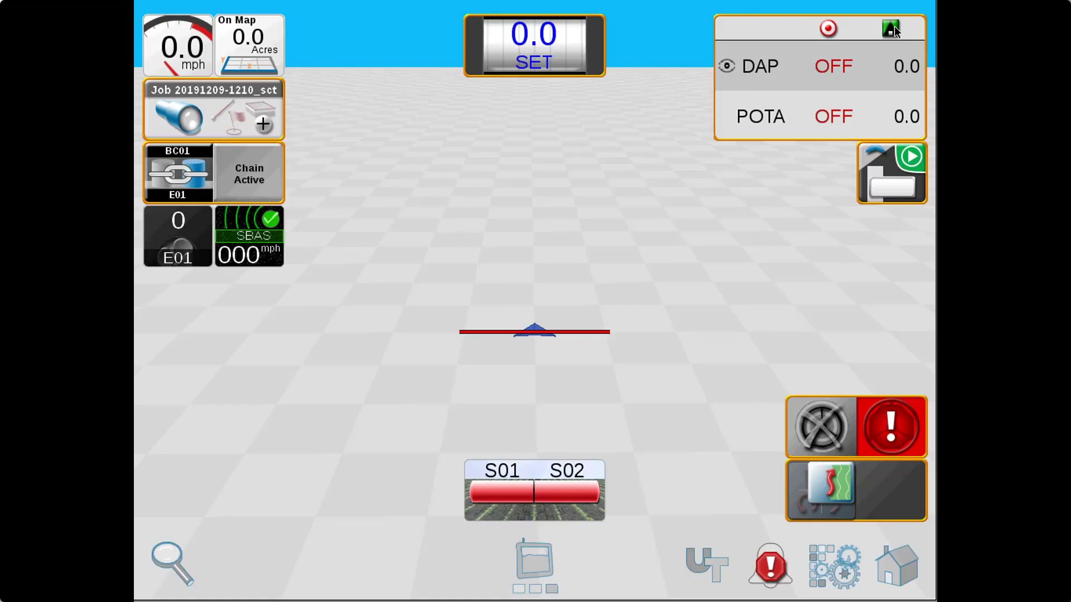
Turn on application control for both the DAP and POTA products
left_click(841, 89)
left_click(665, 108)
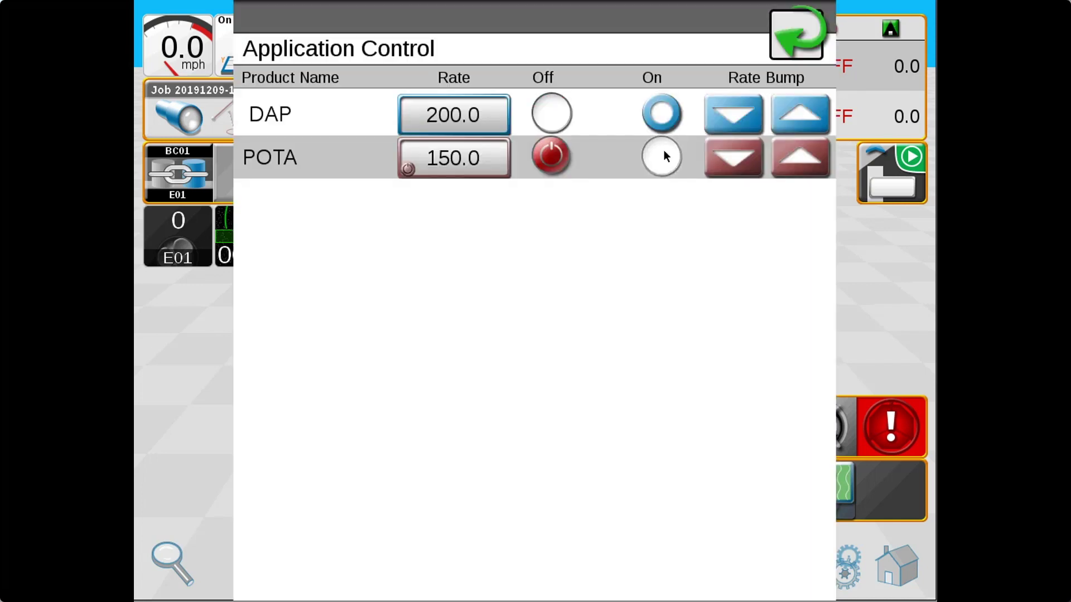
left_click(664, 149)
left_click(794, 35)
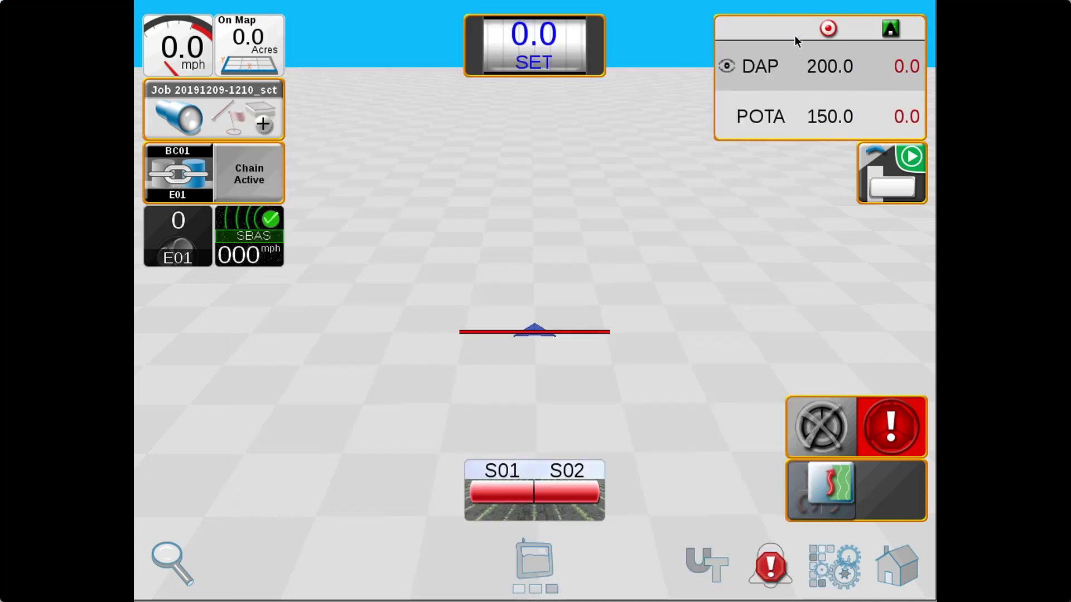
In the Jonny Liquid screen layout, replace the individual product control widget with the 3 Product List
left_click(836, 574)
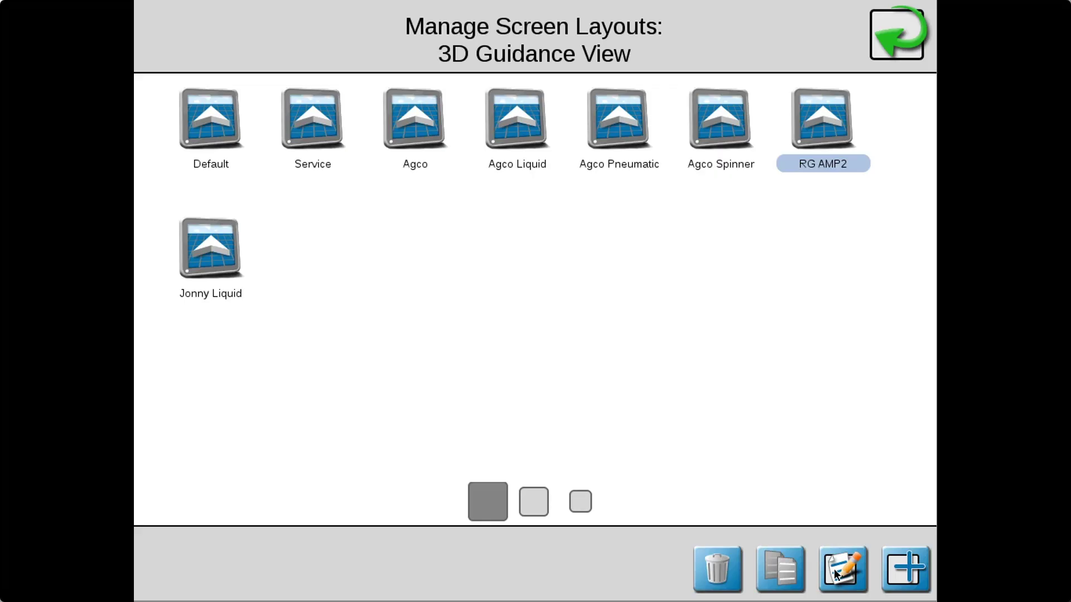
left_click(210, 261)
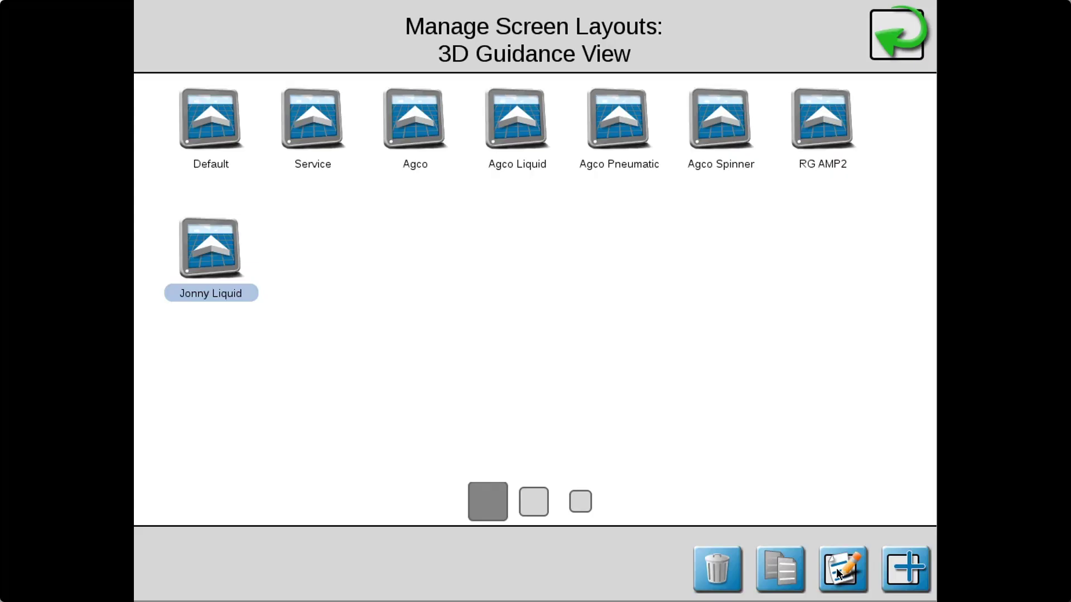
left_click(853, 577)
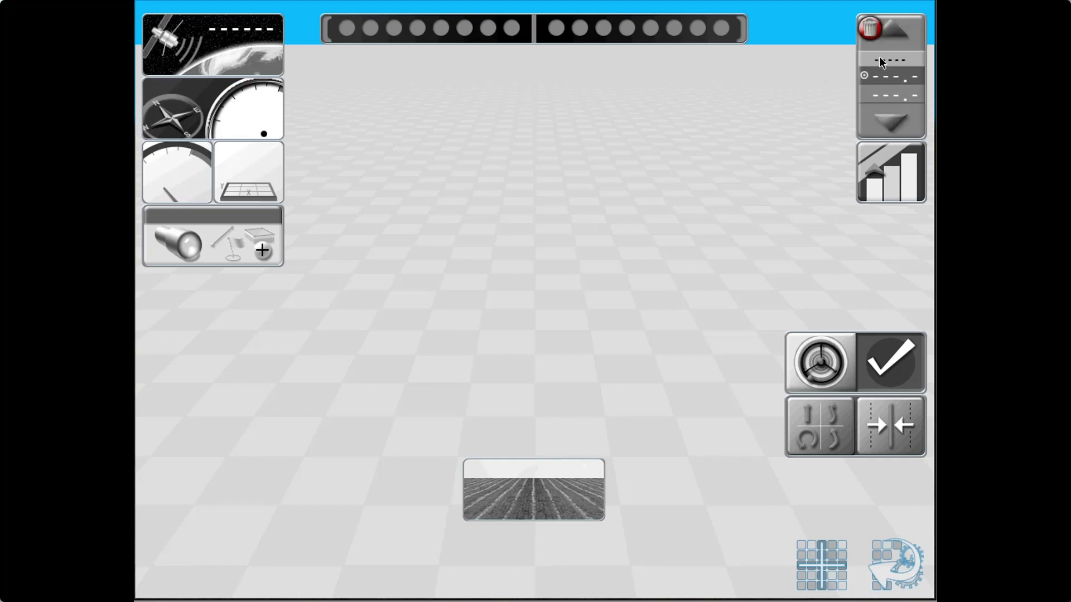
left_click(872, 27)
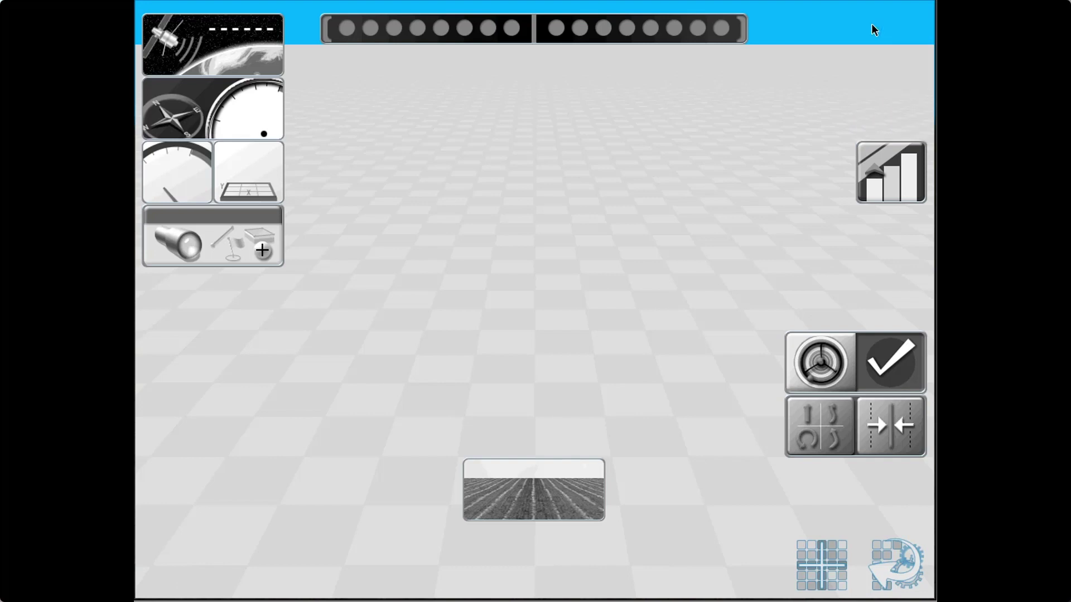
left_click(829, 574)
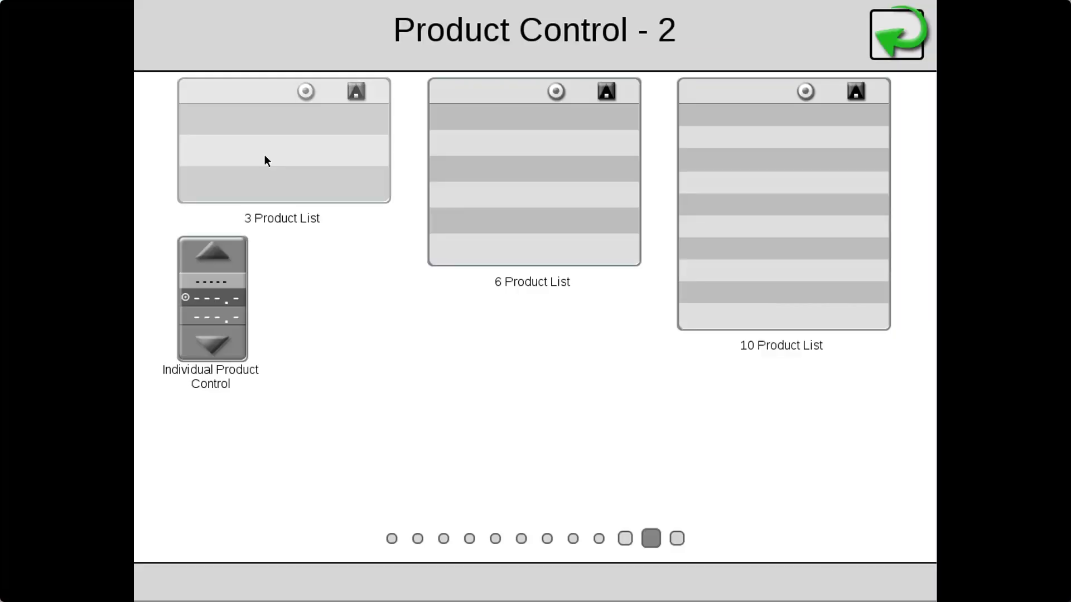
left_click_drag(265, 155, 847, 106)
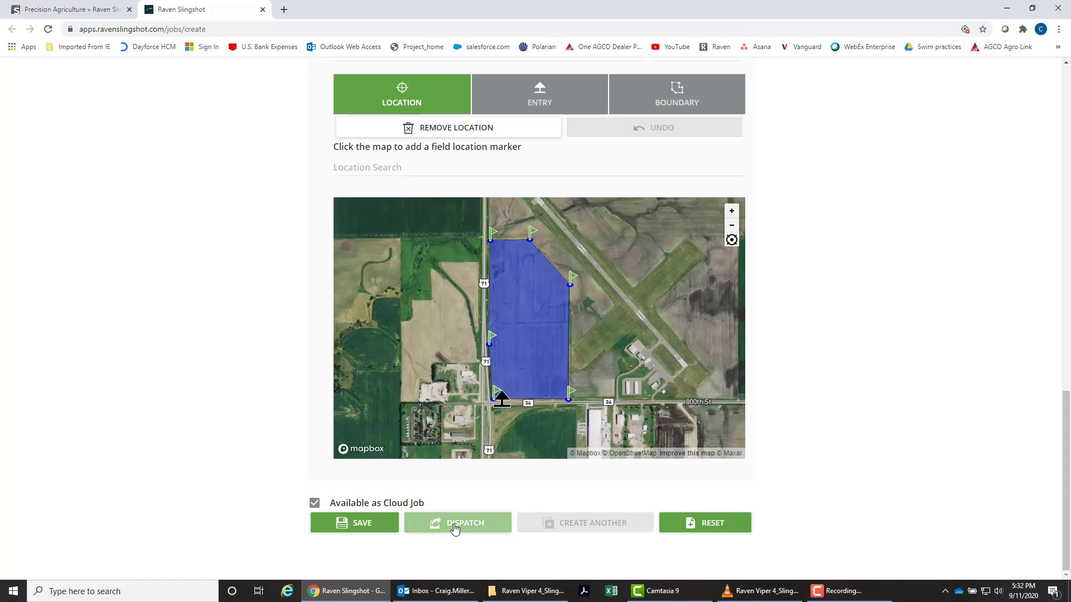
Dispatch the job from the Slingshot Job Generator to the online Jackson Shared system
left_click(454, 527)
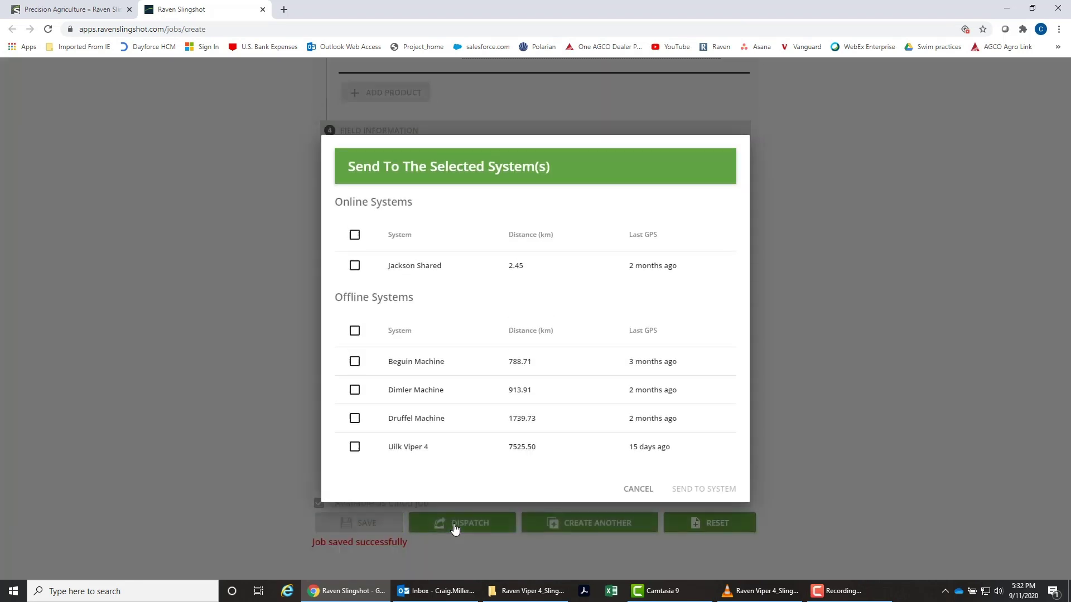
left_click(356, 266)
left_click(692, 489)
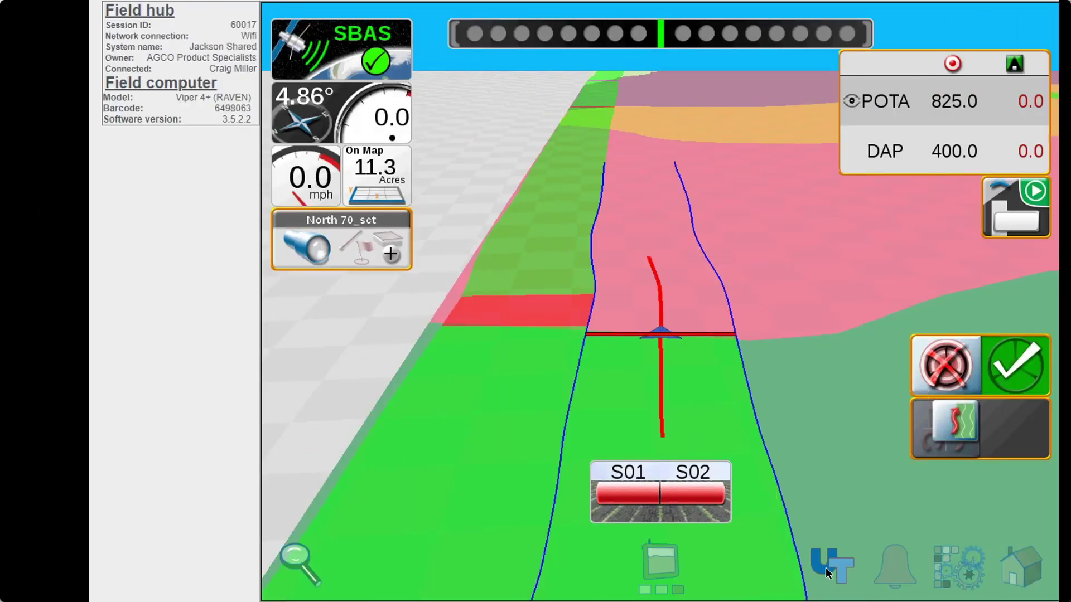
On the Viper 4+ Universal Terminal, set the rate selection for Product 1 Granular to Predefined or Rx
left_click(827, 573)
left_click(442, 119)
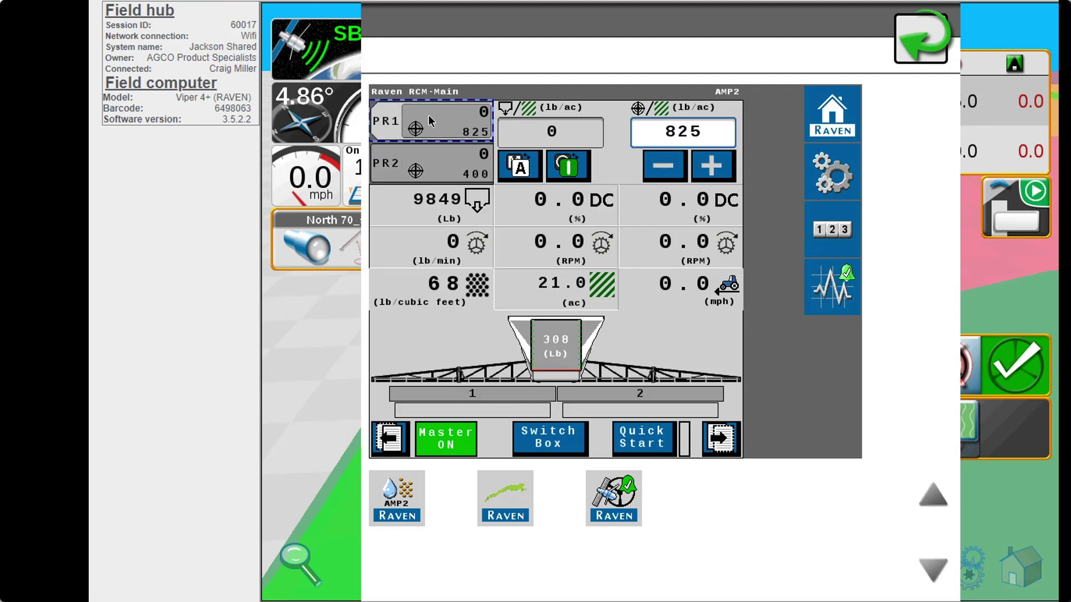
left_click(431, 120)
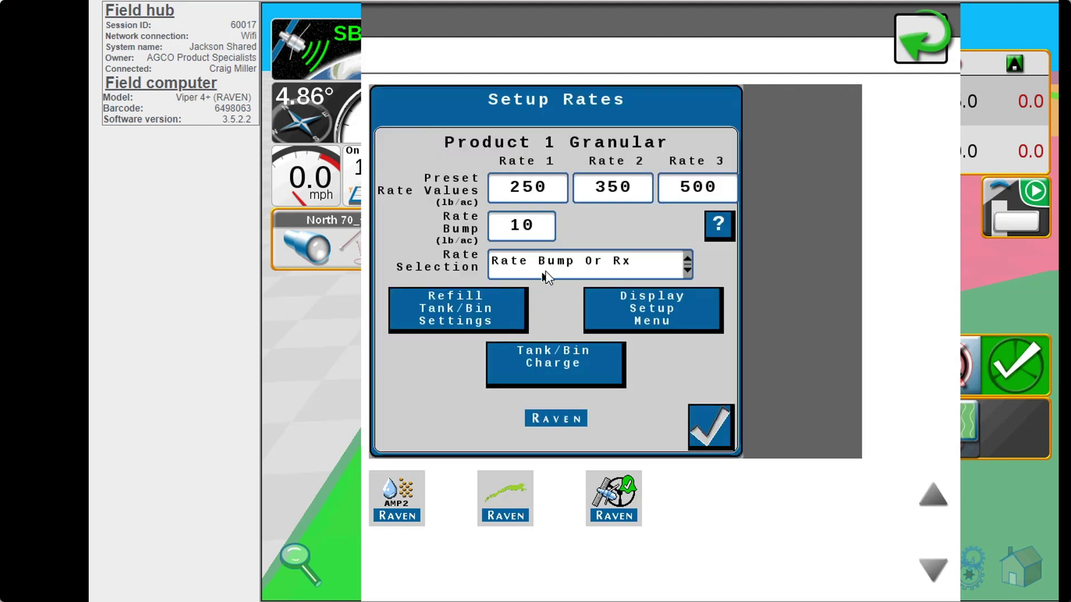
left_click(546, 272)
left_click(613, 166)
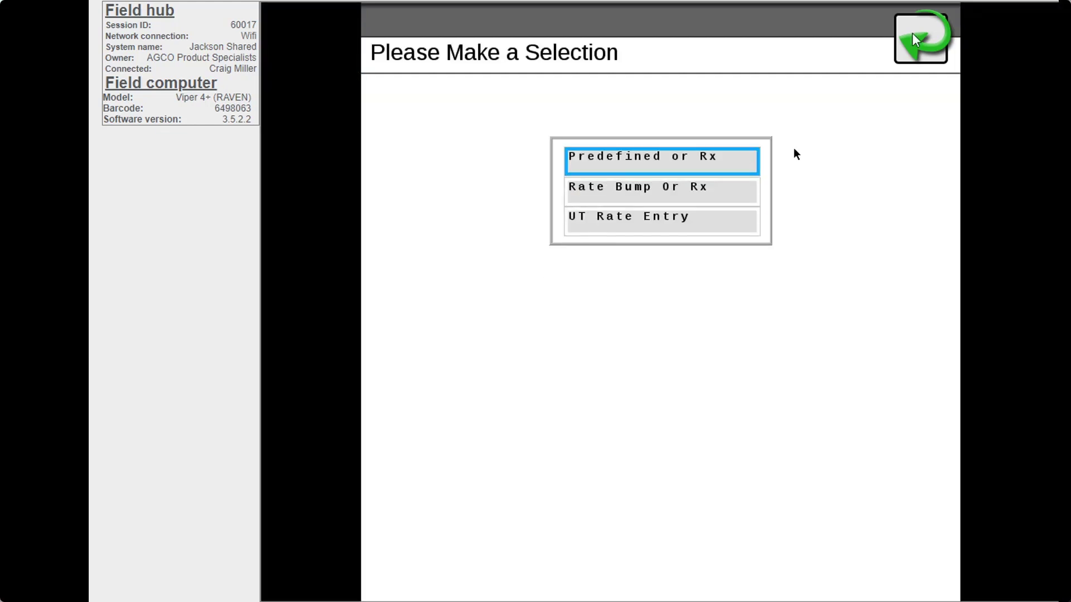
left_click(917, 34)
left_click(704, 439)
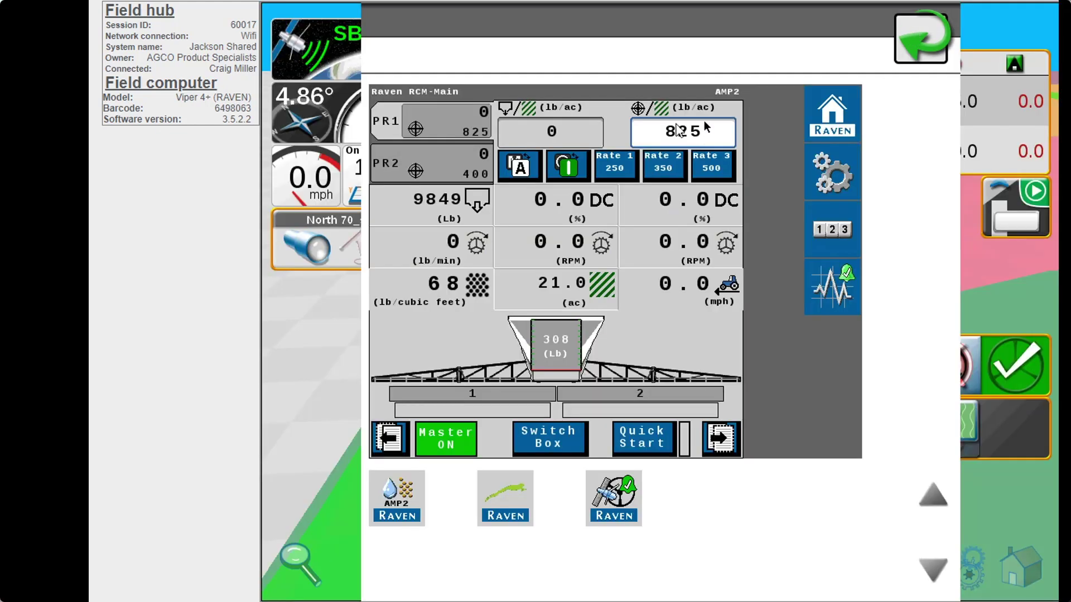
left_click(917, 35)
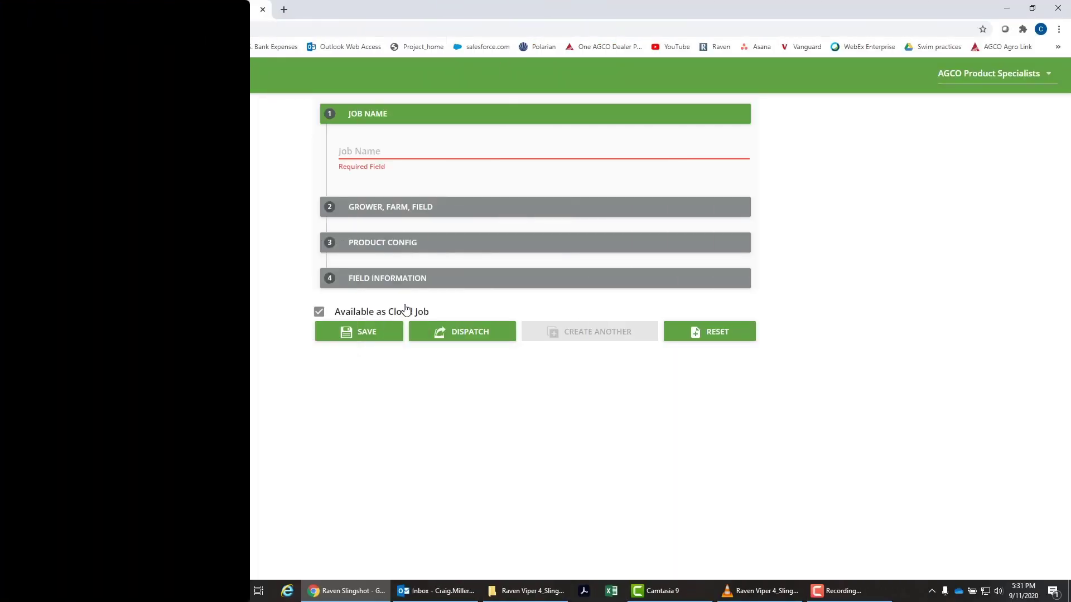
In the Slingshot Job Generator, name the job North 70 and assign grower AGCO Farms, farm AGCO North and field Marketing Field
left_click(387, 153)
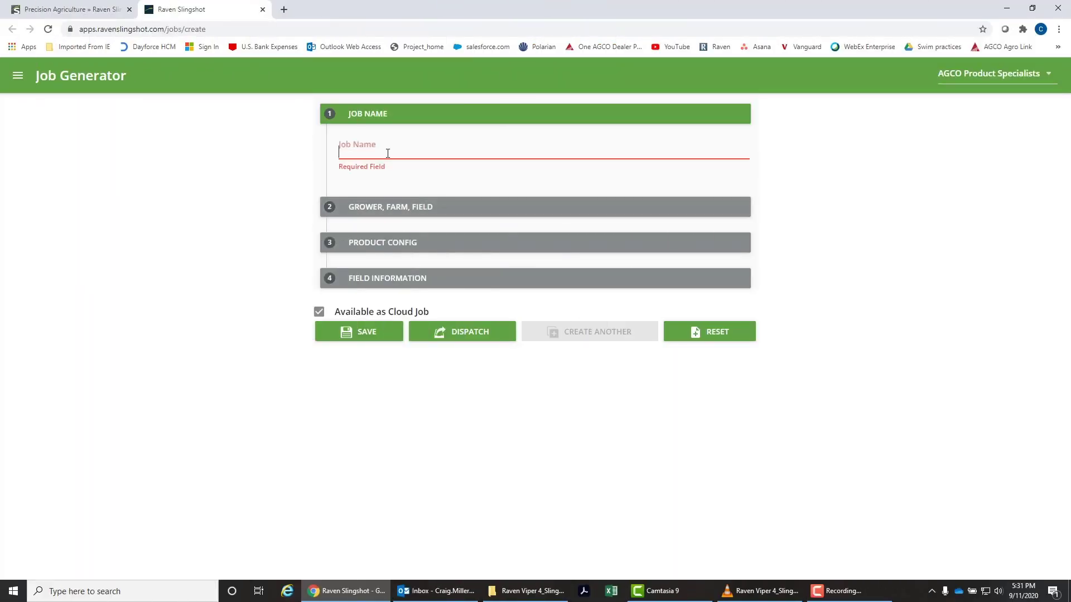
type("North 70")
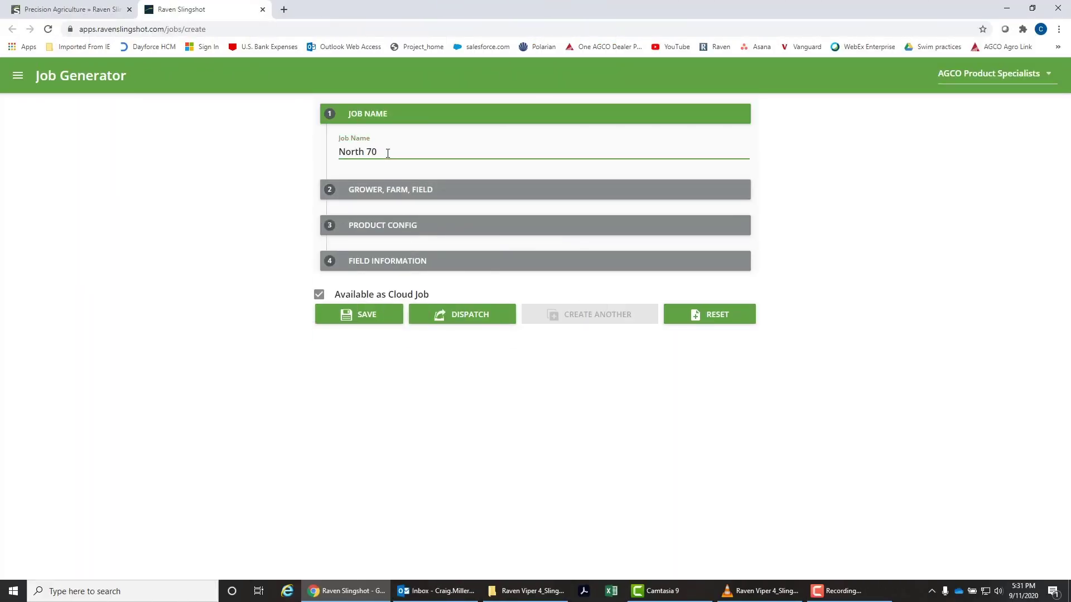
left_click(379, 189)
left_click(382, 254)
left_click(383, 272)
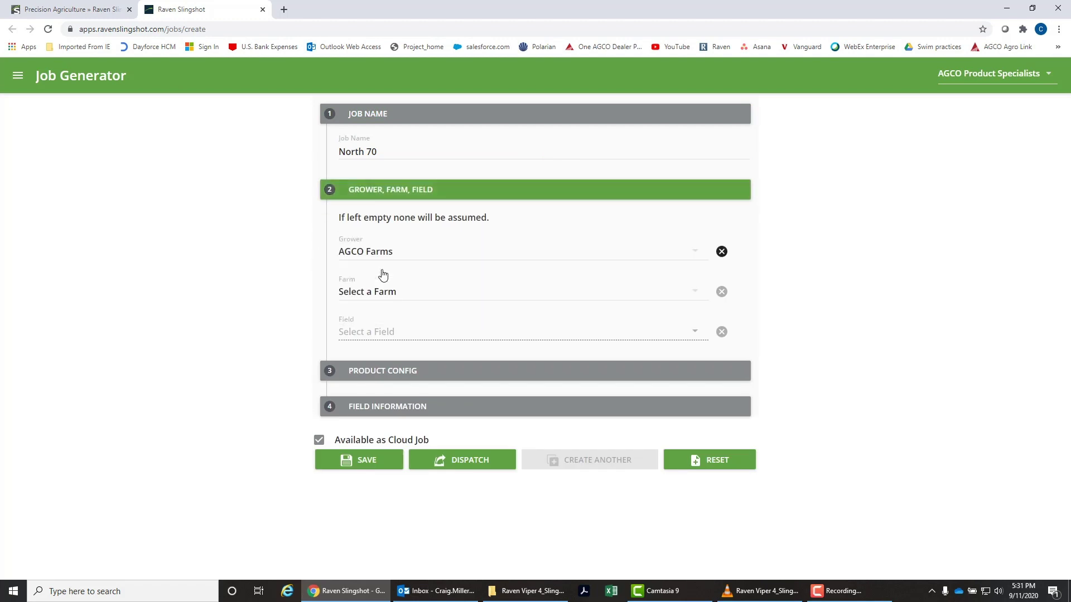
left_click(383, 291)
left_click(382, 311)
left_click(383, 332)
left_click(382, 370)
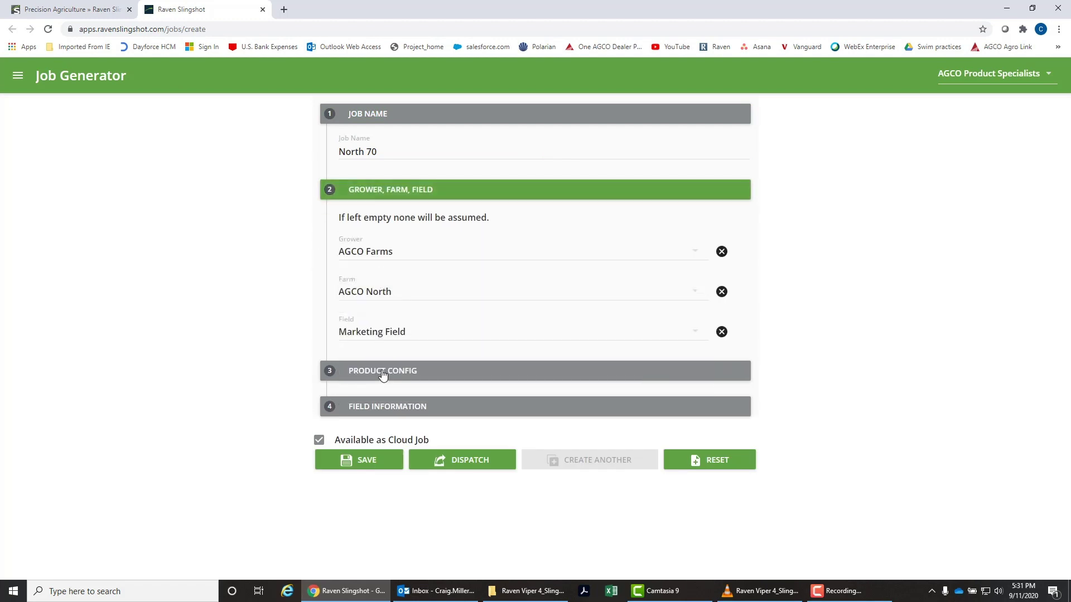
Configure DAP as the first product with a prescription rate from prod2 dry.zip, using the Rate map column
left_click(382, 372)
scroll(402, 318, "down", 2)
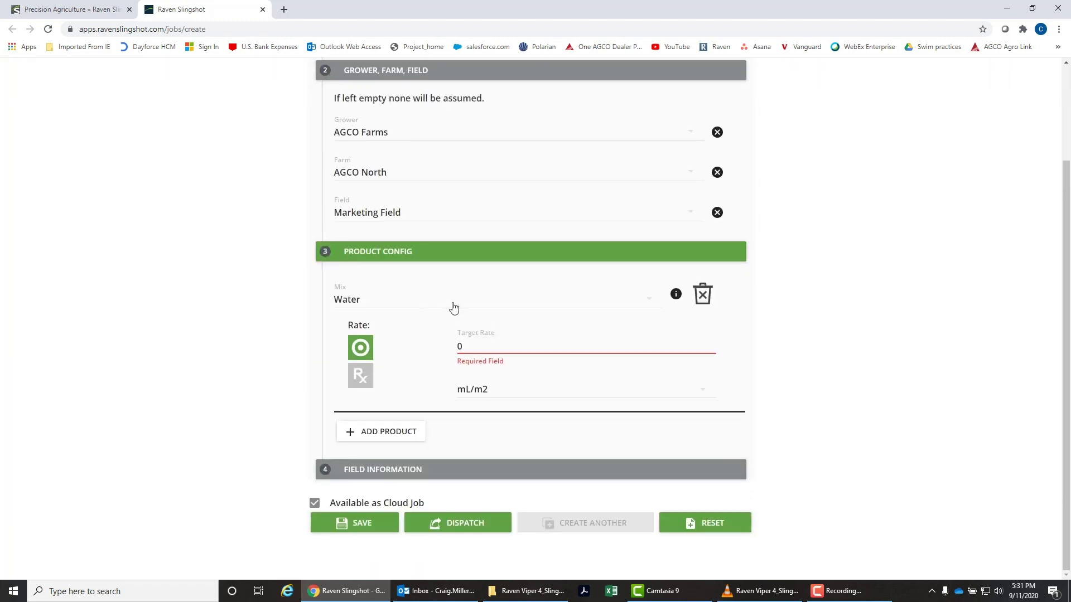
left_click(453, 308)
left_click(417, 327)
left_click(360, 375)
left_click(485, 348)
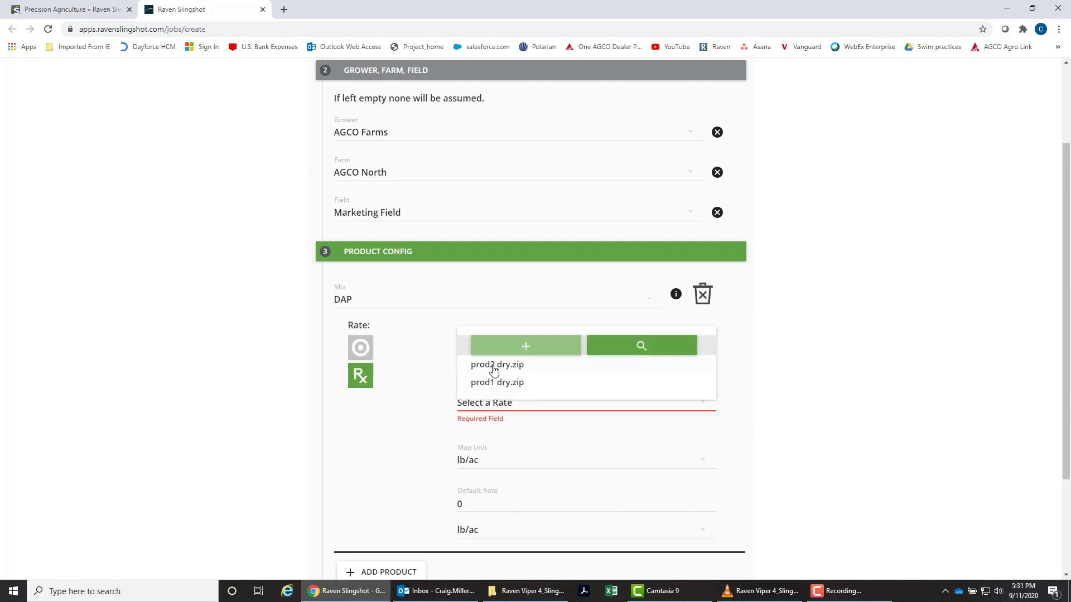
left_click(494, 370)
left_click(485, 385)
left_click(485, 408)
scroll(437, 406, "down", 2)
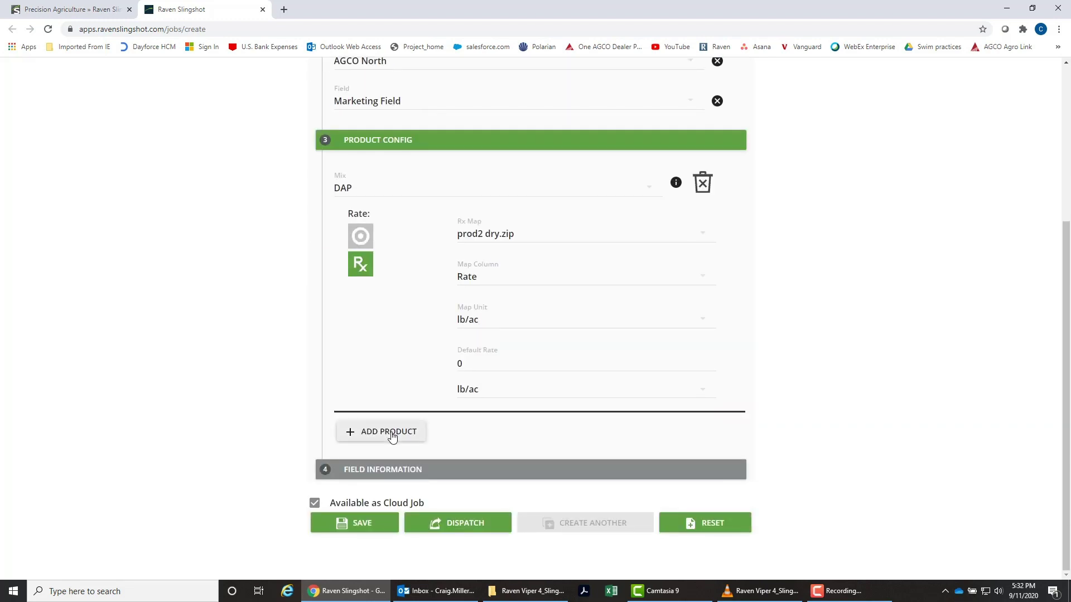
Add Potash as a second product with a prescription rate from prod1 dry.zip and select its map column
left_click(392, 432)
left_click(351, 301)
left_click(380, 417)
left_click(360, 376)
left_click(478, 347)
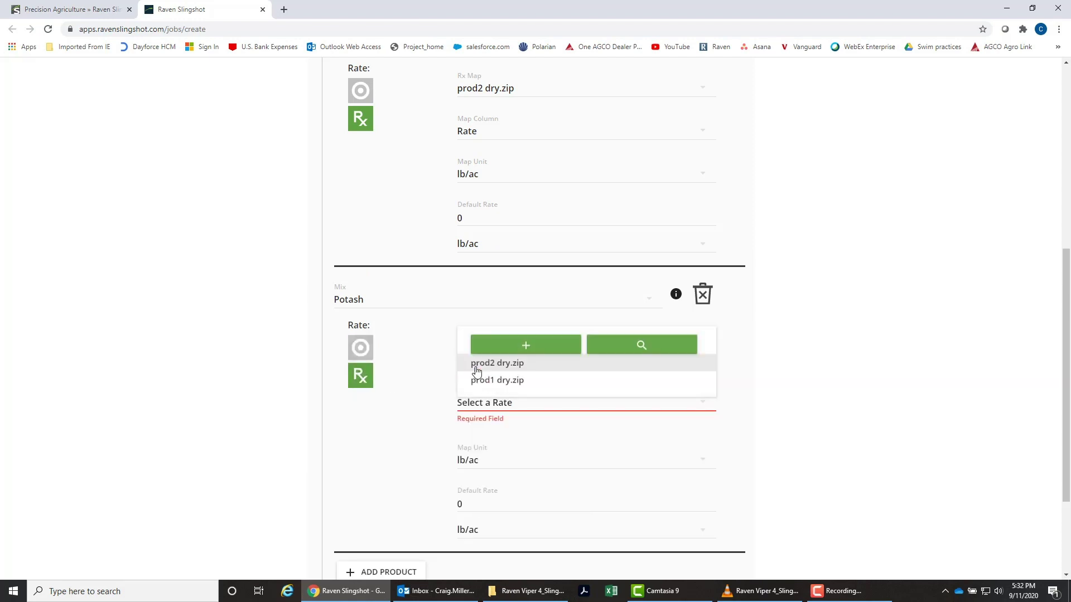
left_click(476, 368)
left_click(485, 389)
left_click(485, 407)
Examine the field's location, entry point and boundary on the field information map
scroll(437, 446, "down", 6)
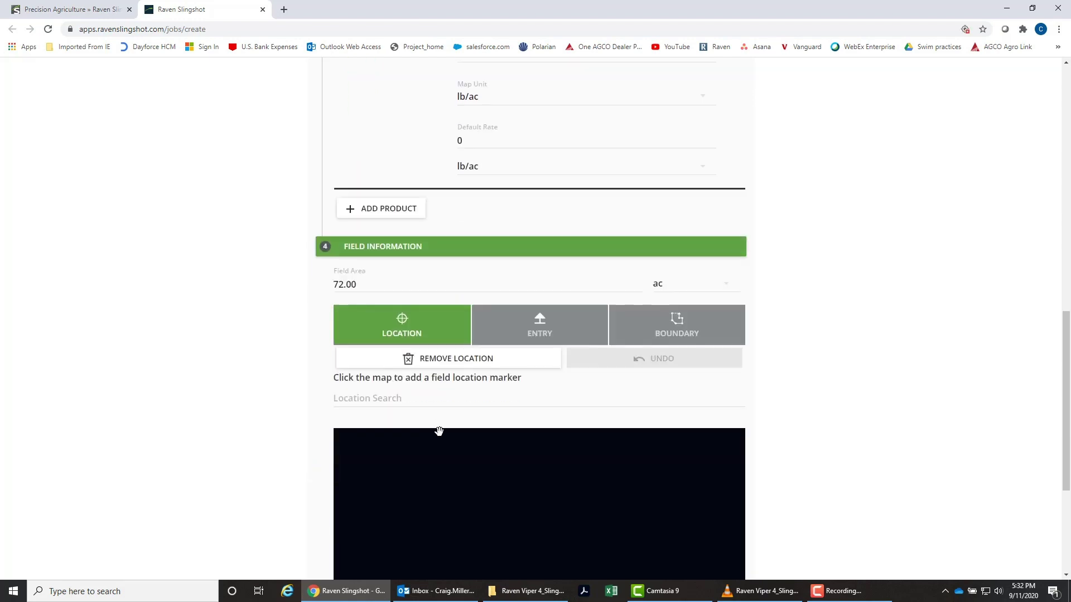
scroll(439, 431, "down", 4)
scroll(637, 333, "up", 2)
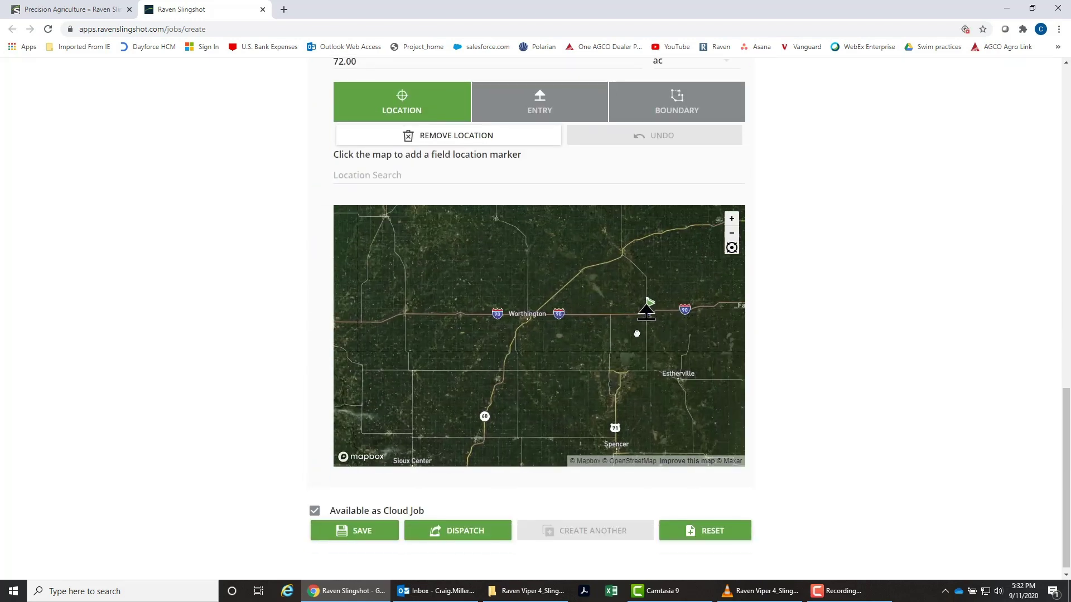
left_click_drag(637, 333, 510, 327)
left_click(731, 219)
left_click(731, 220)
left_click(732, 219)
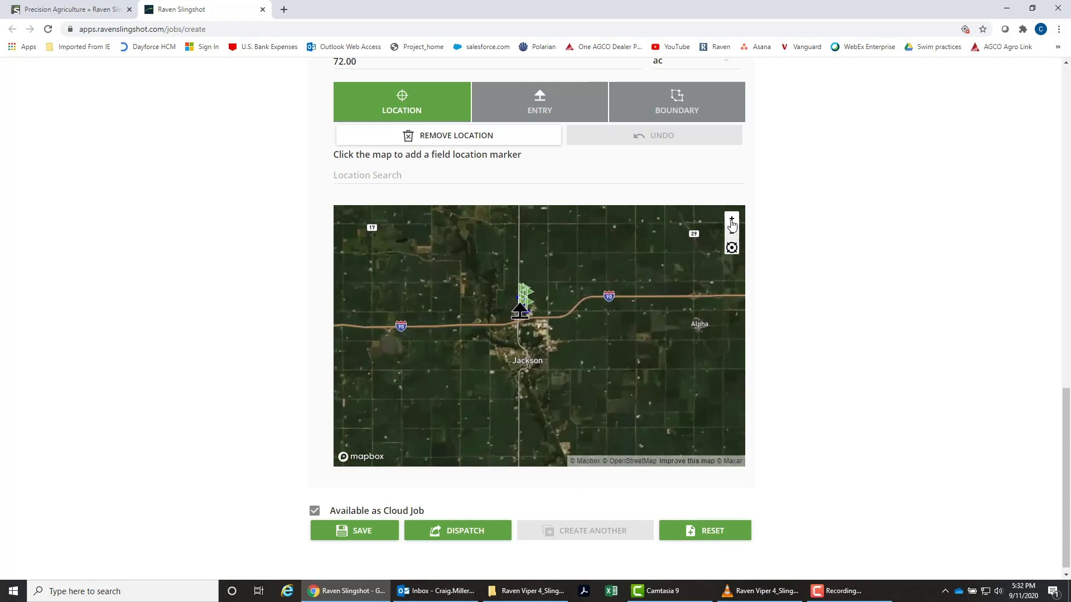
left_click(731, 220)
left_click(731, 219)
left_click(731, 219)
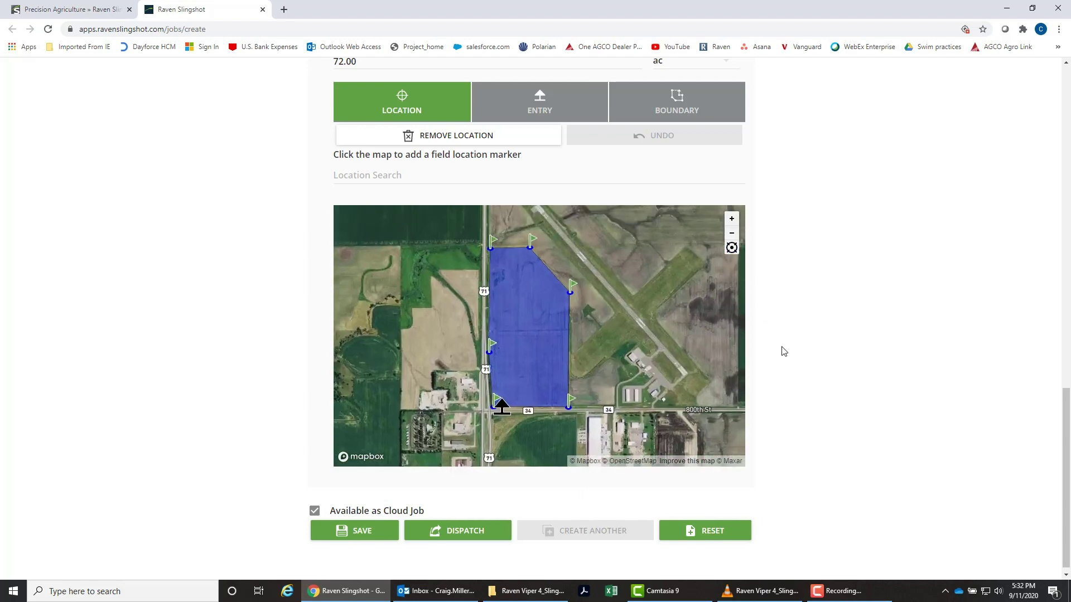
Dispatch the North 70 job to the online Jackson Shared system
scroll(783, 351, "down", 1)
left_click(455, 524)
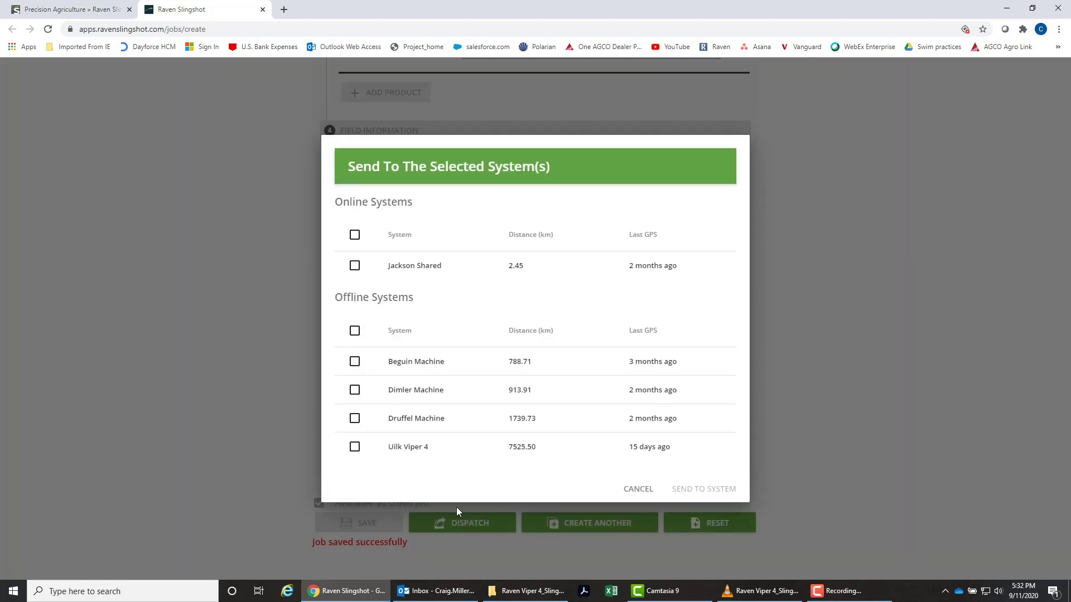
left_click(358, 269)
left_click(697, 489)
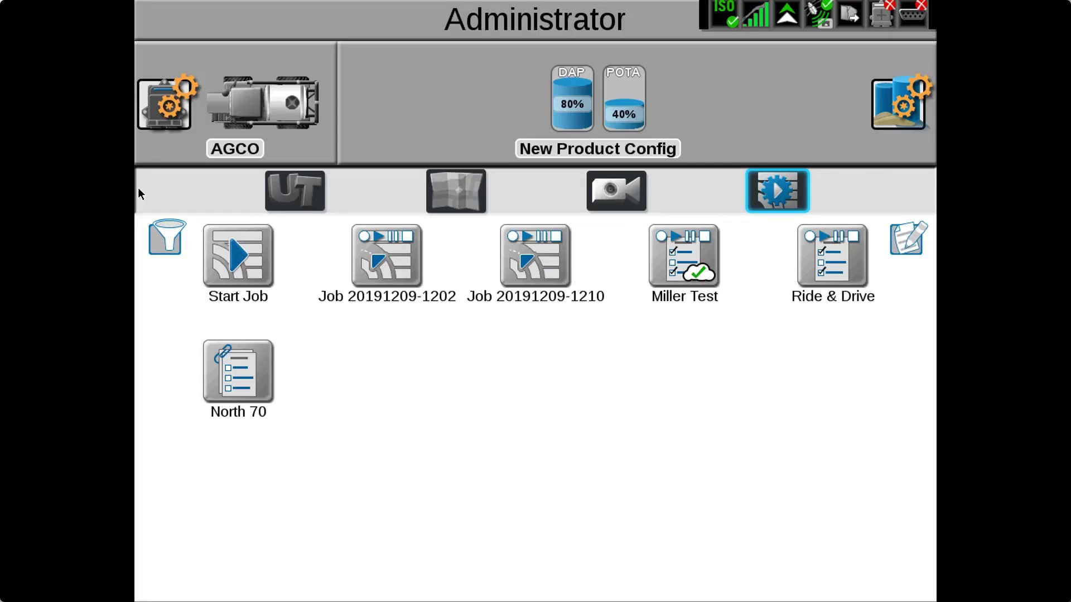
On the Viper 4+, load the North 70 job and move DAP below Potash in the tank assignment
left_click(241, 372)
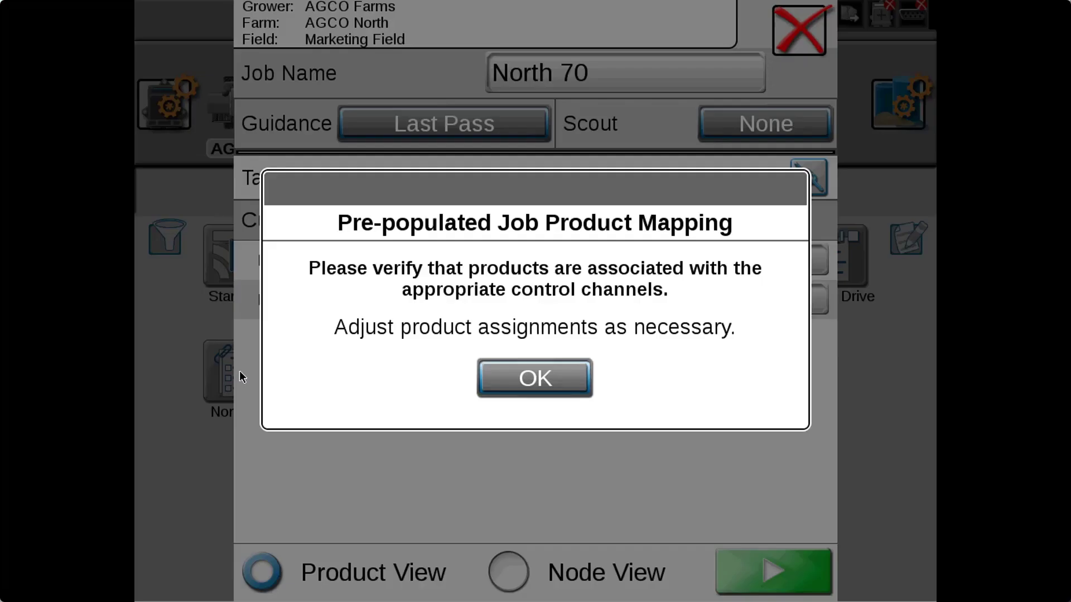
left_click(533, 379)
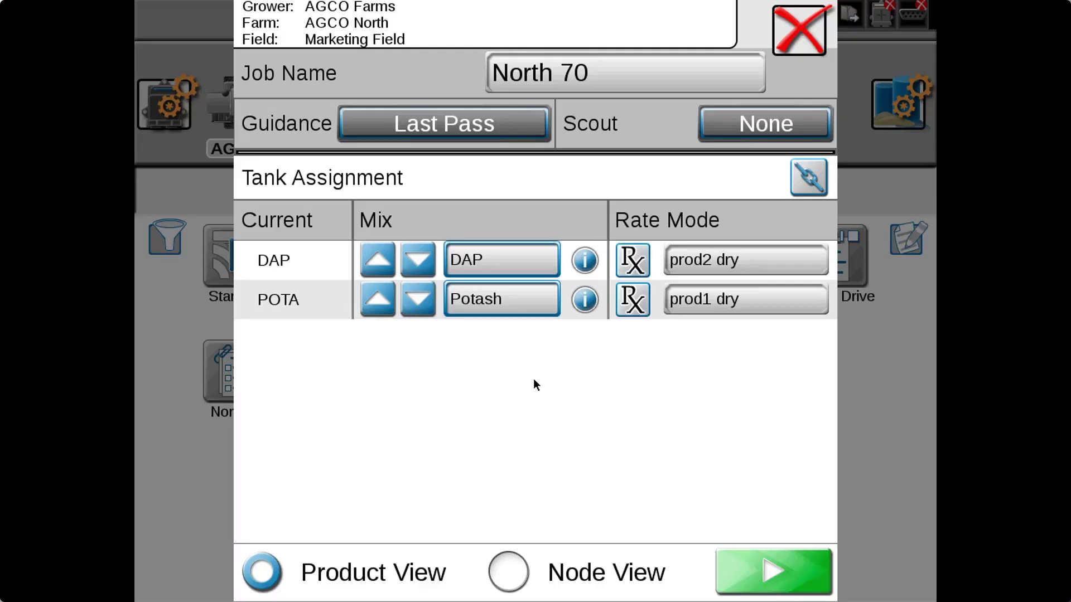
left_click(417, 260)
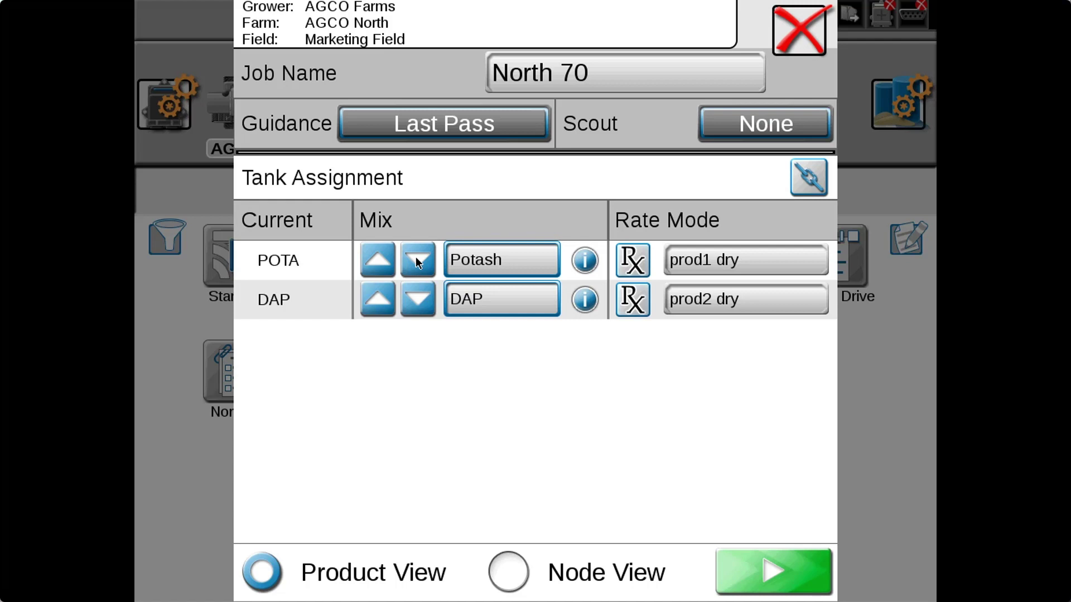